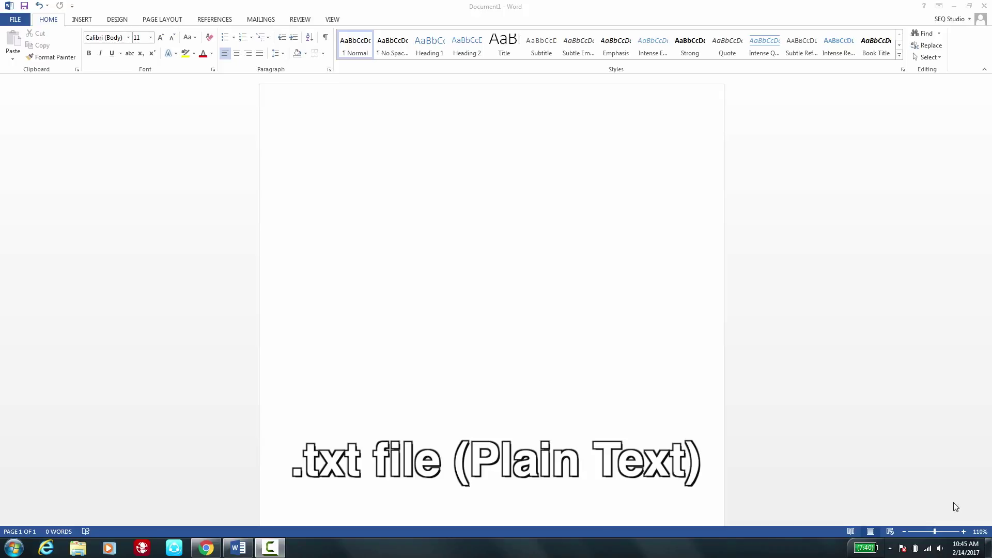
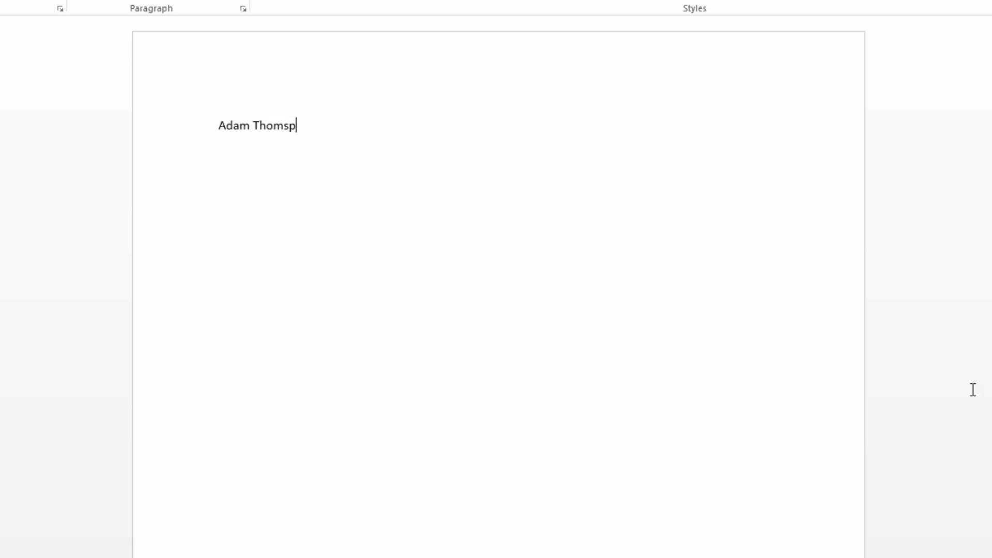
Type the six players' full names, one per line, fixing the misspelled first surname.
key("Return")
key("Return")
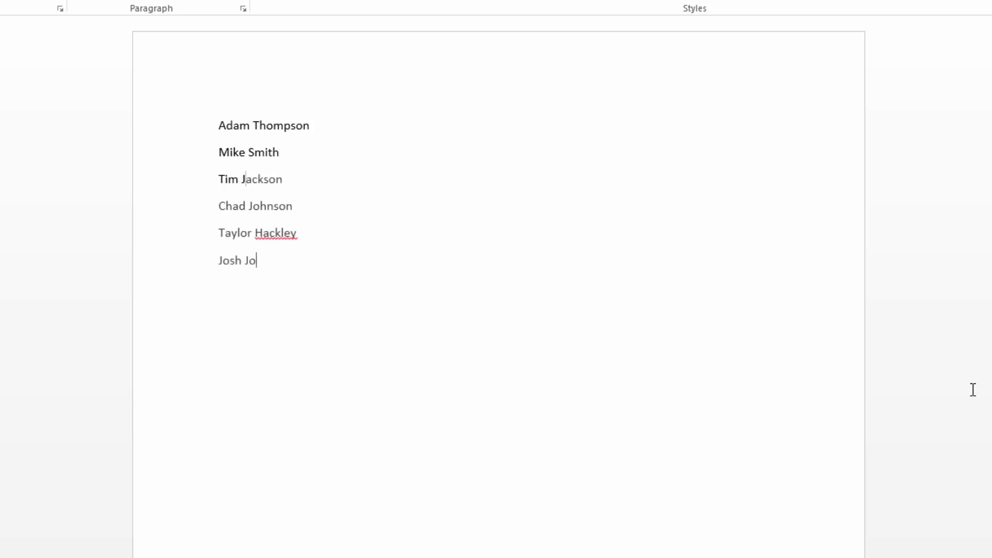
type("nes")
key("Return")
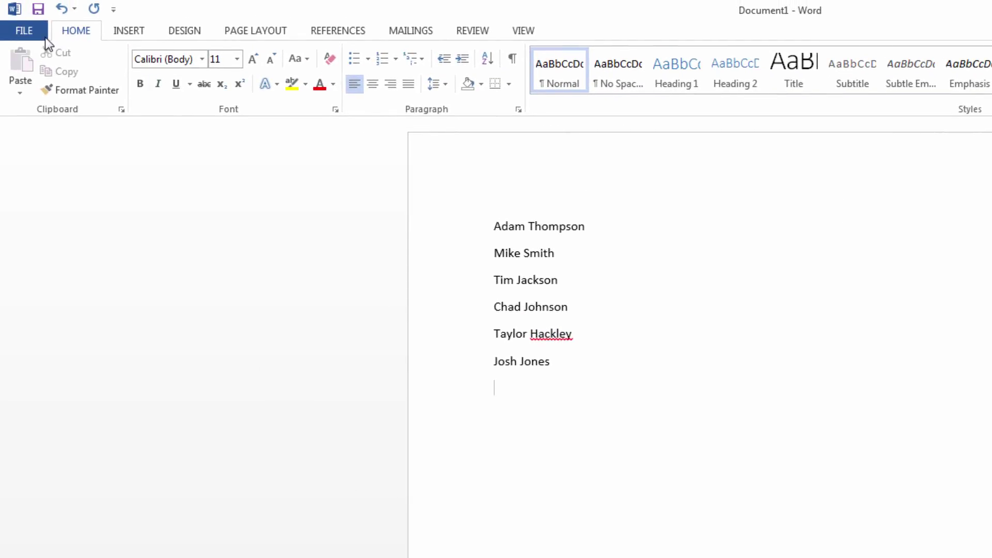
Save the name list to the Desktop as plain-text file 'Pirates Roster 2'.
left_click(44, 35)
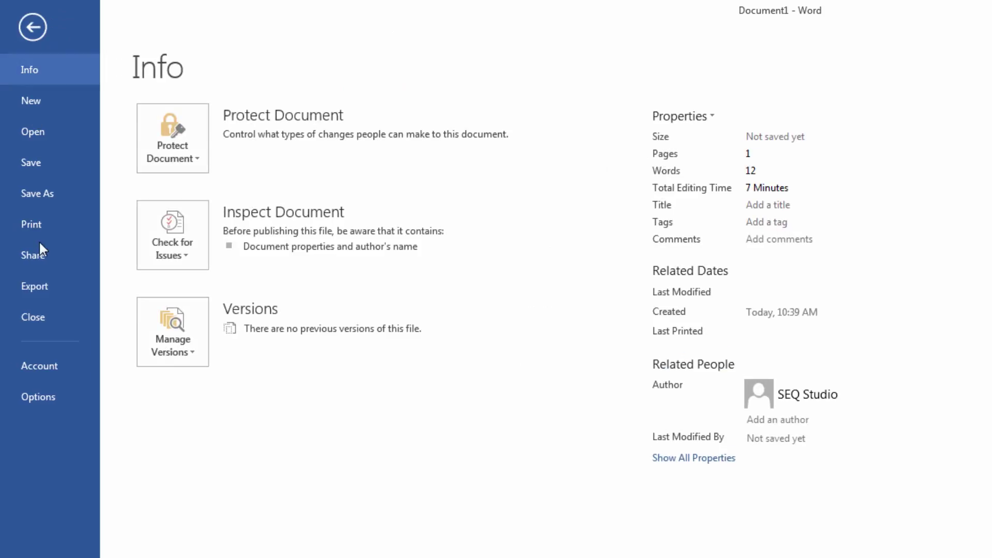
left_click(47, 191)
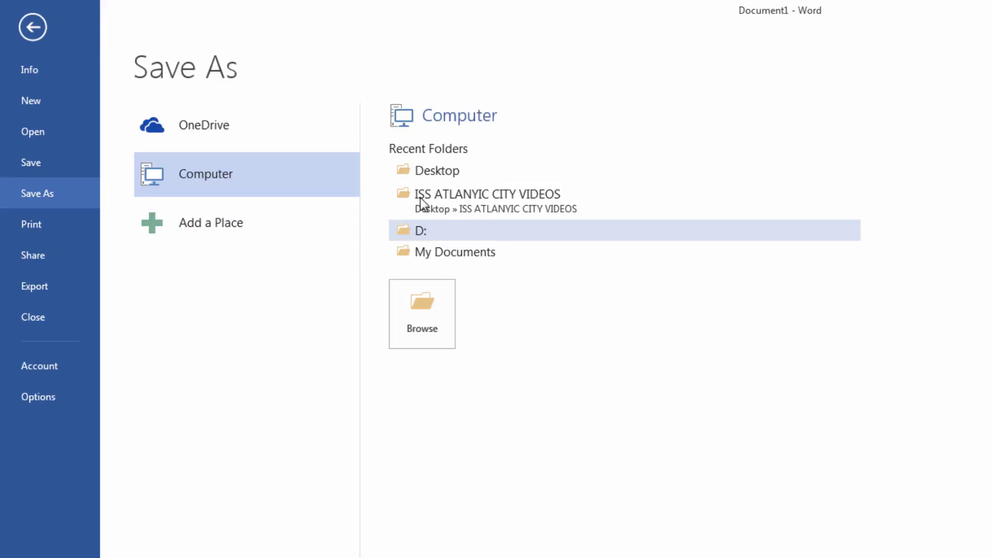
left_click(422, 169)
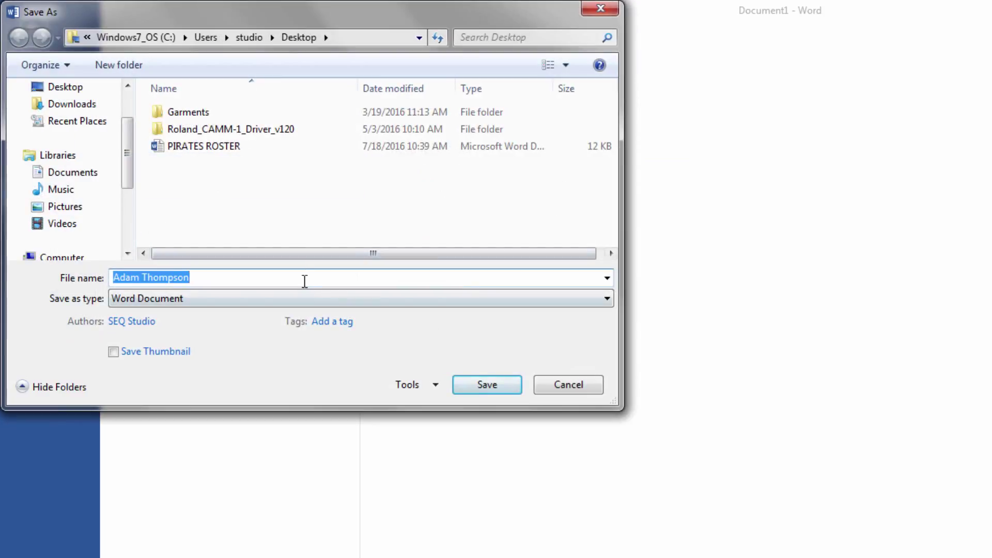
type("Pirate")
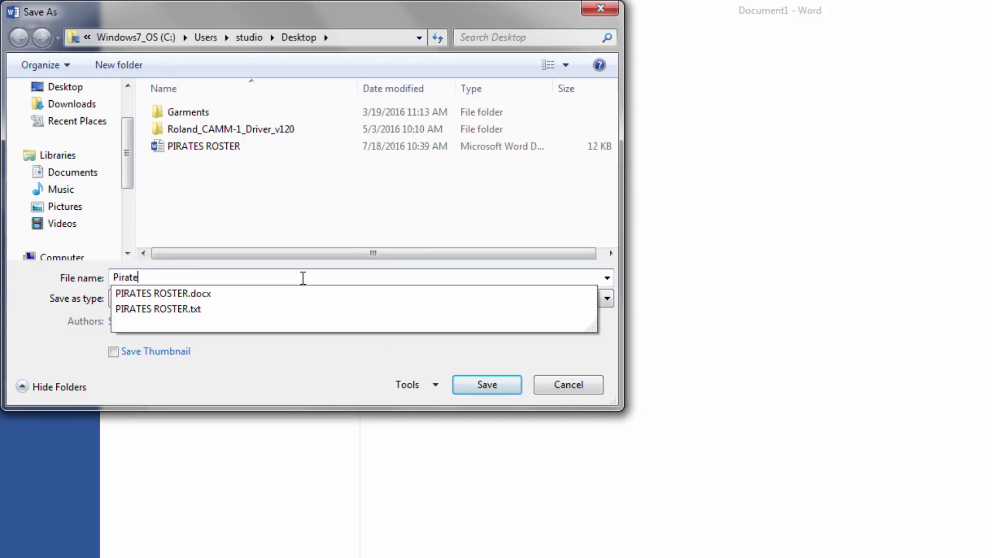
type("s Roster ")
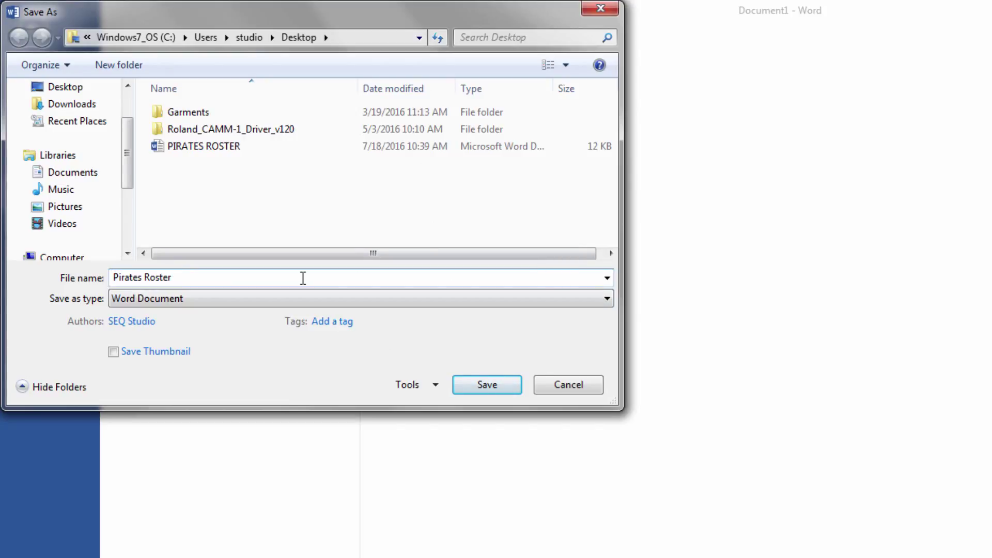
type("2")
left_click(309, 299)
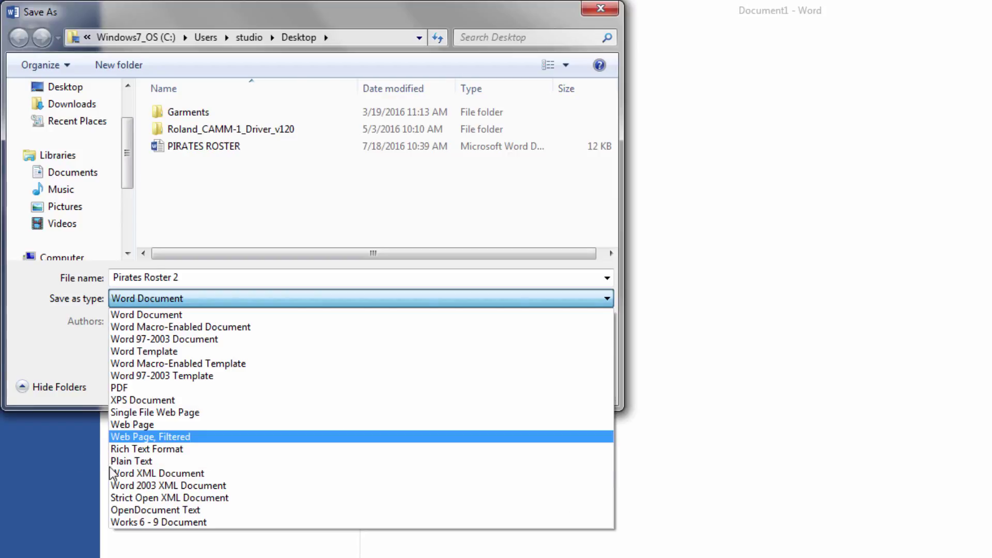
left_click(248, 462)
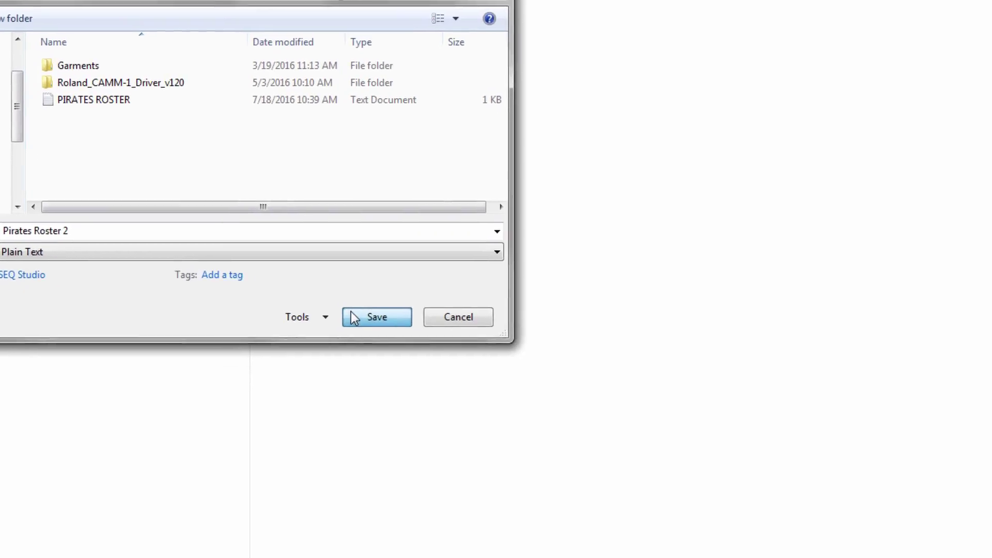
left_click(352, 317)
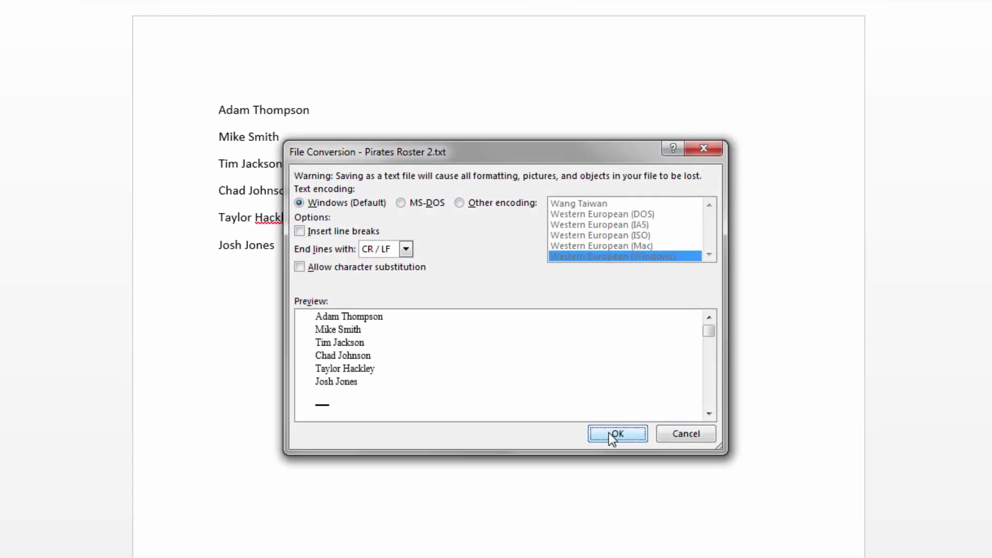
left_click(609, 433)
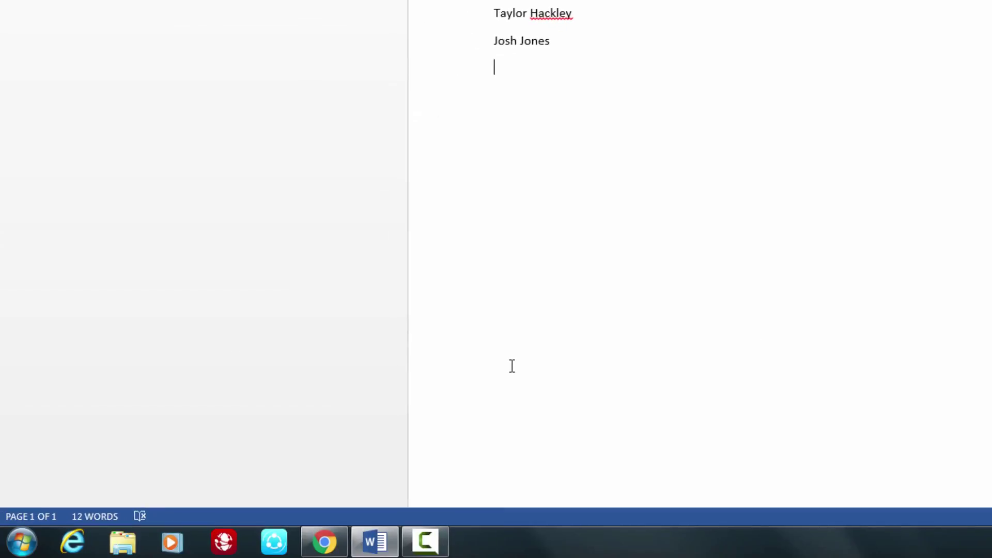
left_click(343, 537)
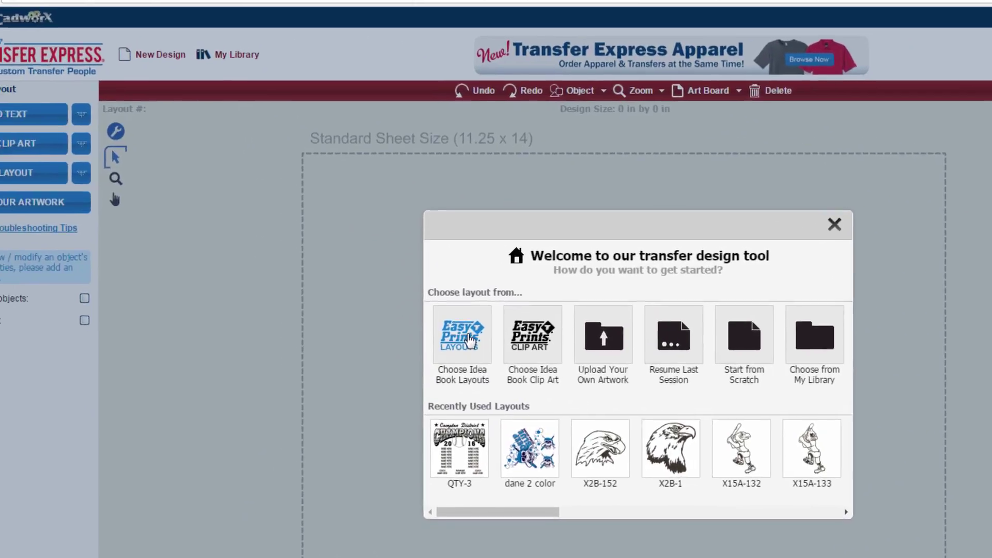
Filter the idea book to school roster layouts and load the QTY-3 baseball champions layout.
left_click(340, 299)
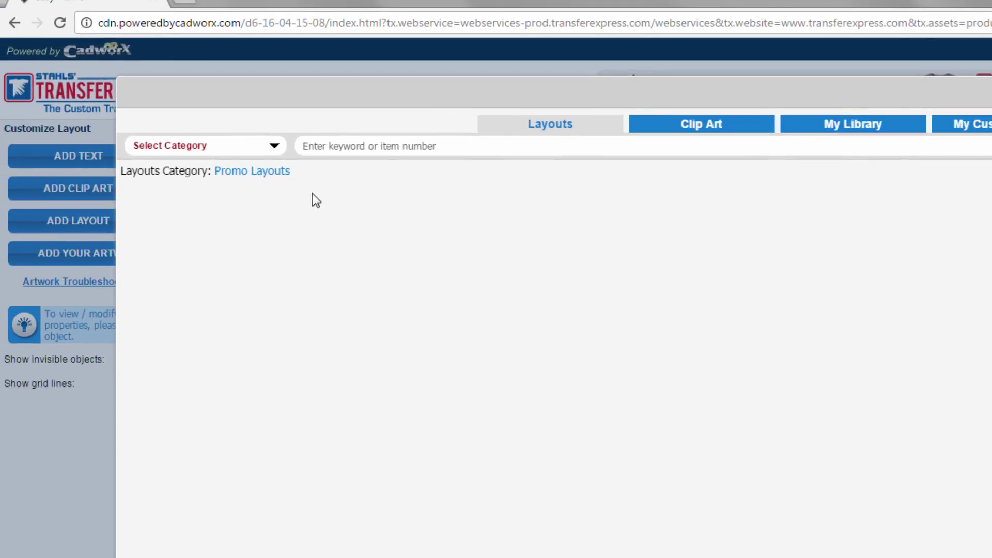
left_click(277, 154)
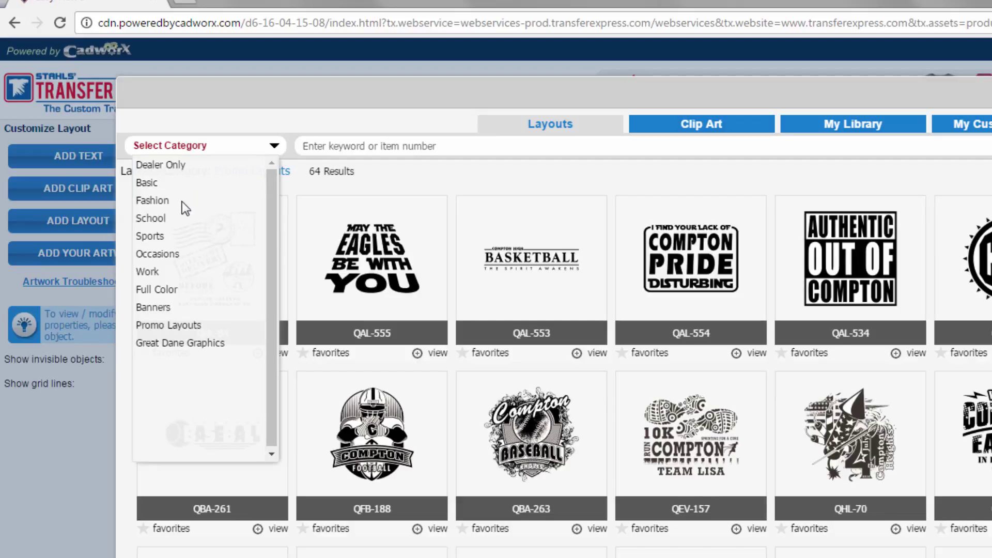
mouse_move(160, 219)
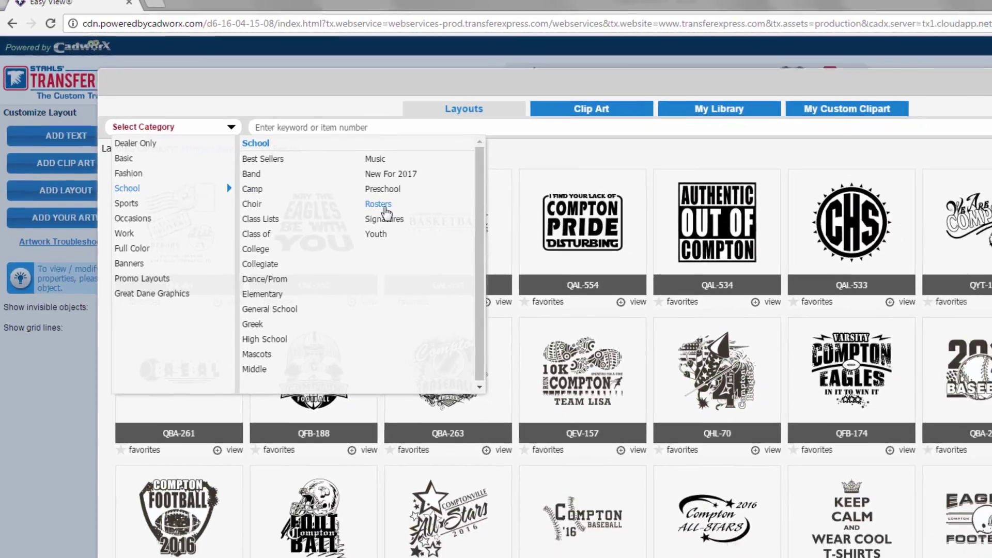
left_click(450, 238)
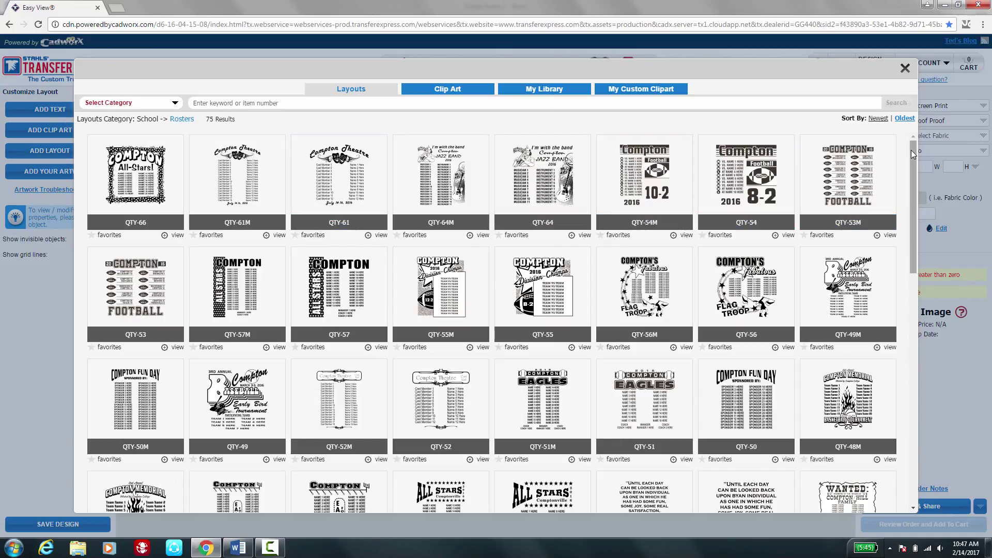
left_click_drag(910, 150, 919, 374)
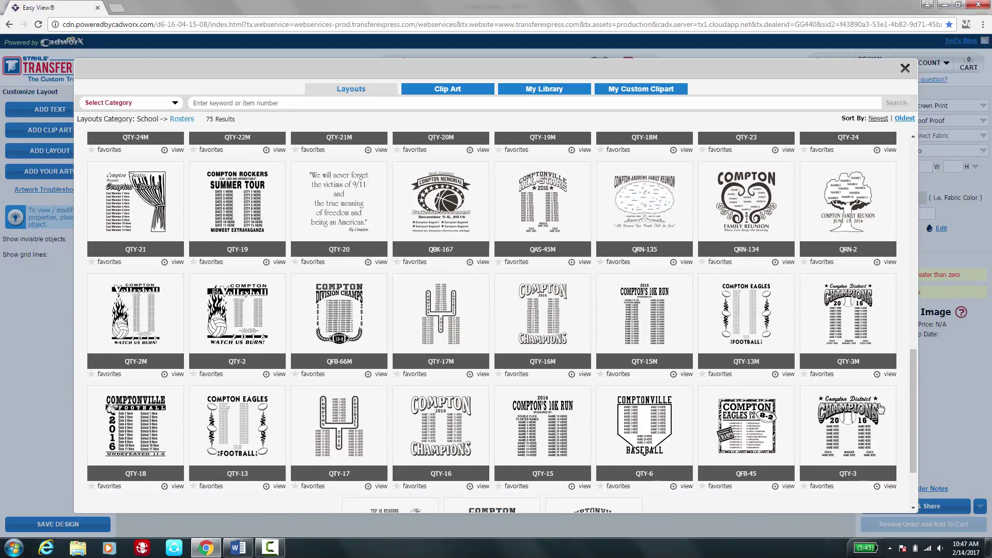
left_click(874, 414)
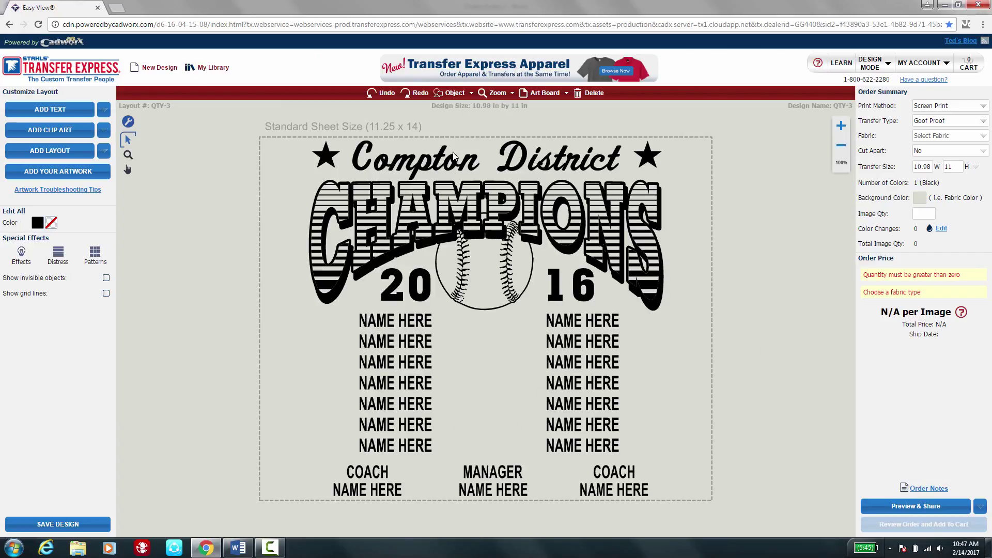
Replace the Compton District heading with 'Albert Gallatin' and recolor the whole graphic red.
left_click(455, 155)
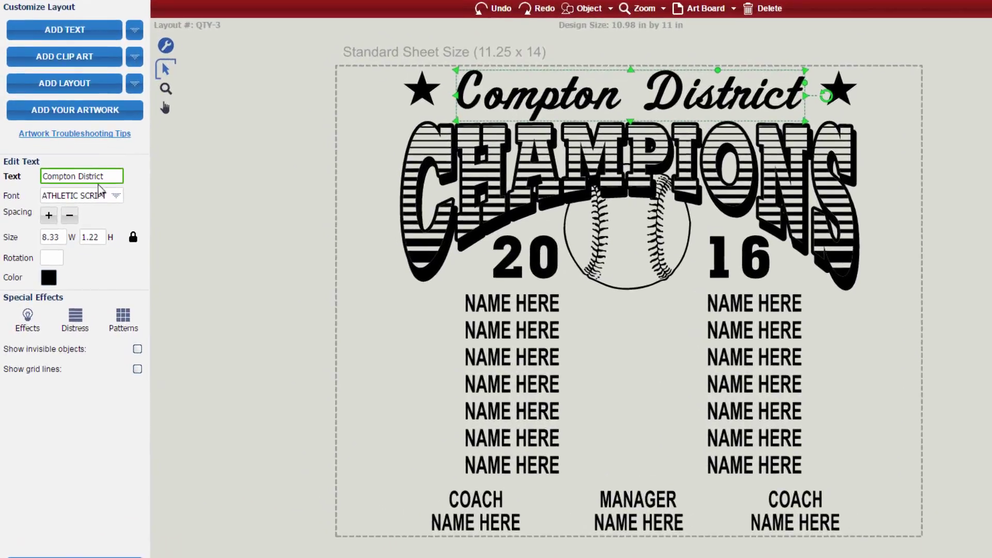
left_click_drag(82, 223, 1, 215)
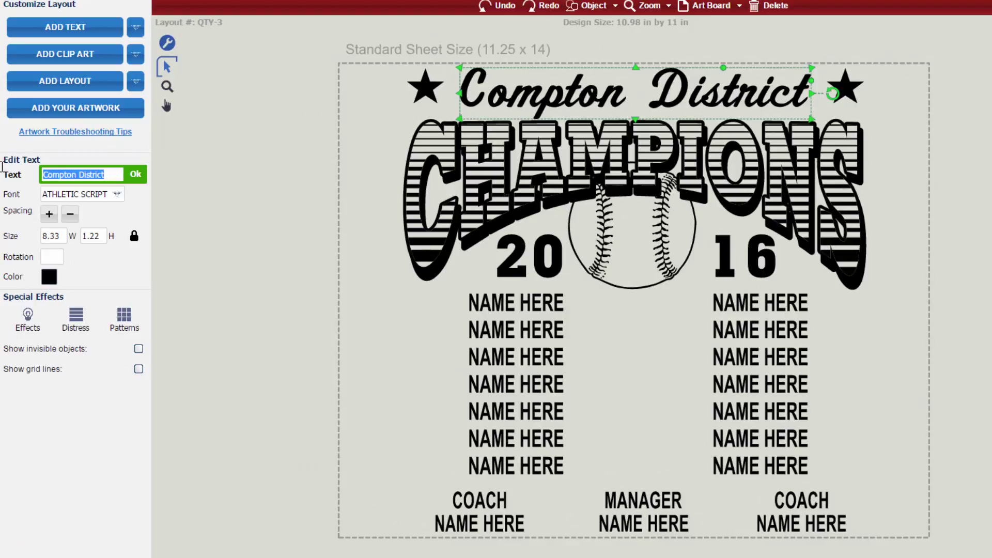
type("Albert Gallatin")
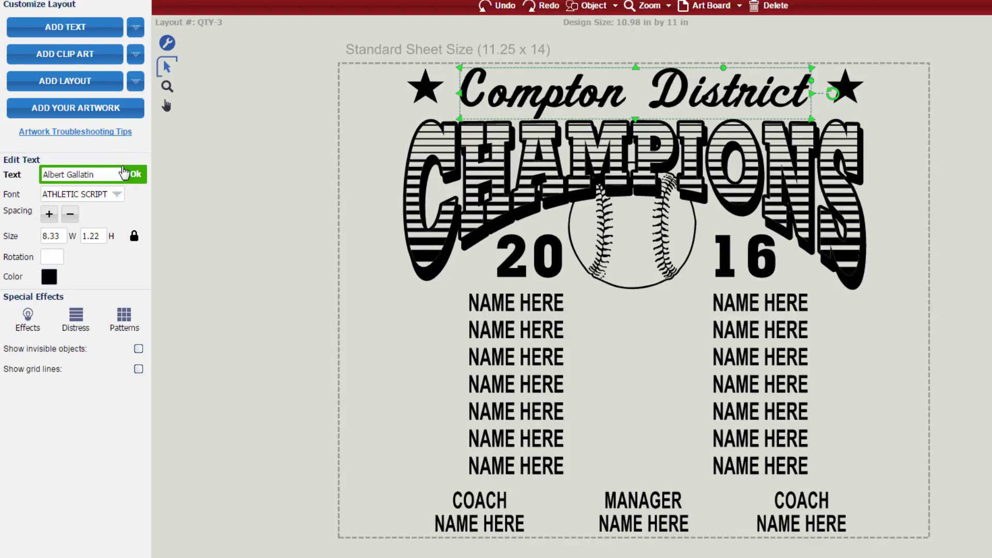
left_click(125, 173)
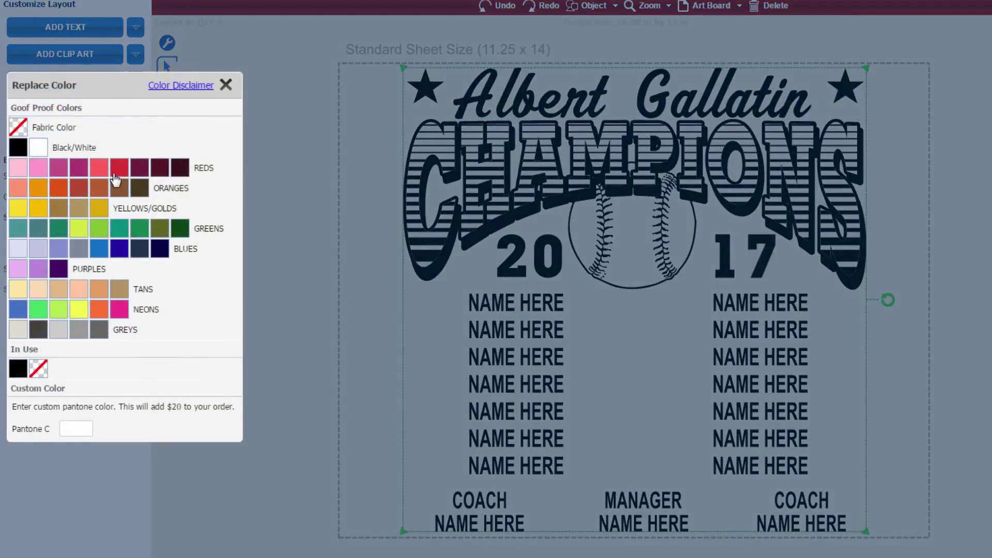
left_click(114, 175)
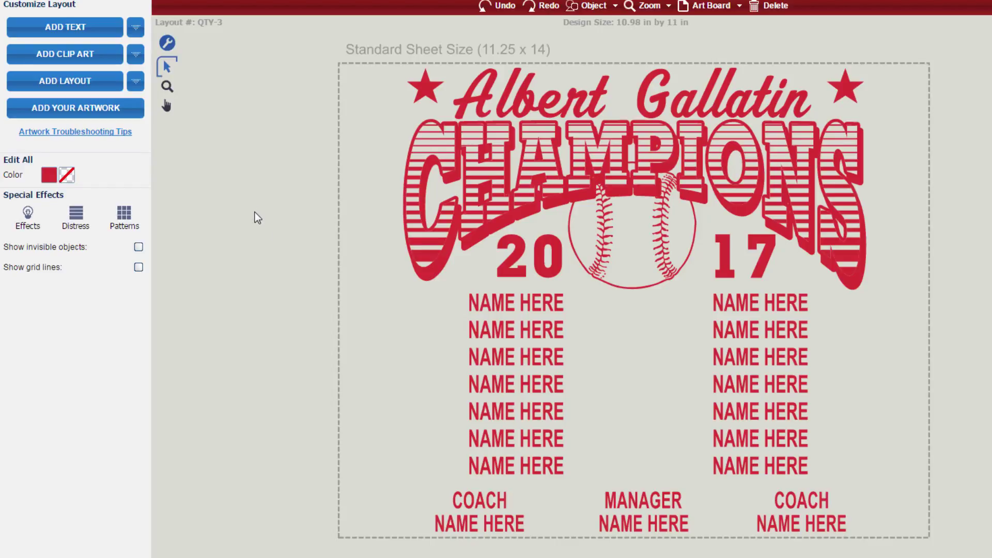
Import the names from 'Pirates Roster 2' into the left NAME HERE column.
left_click(506, 314)
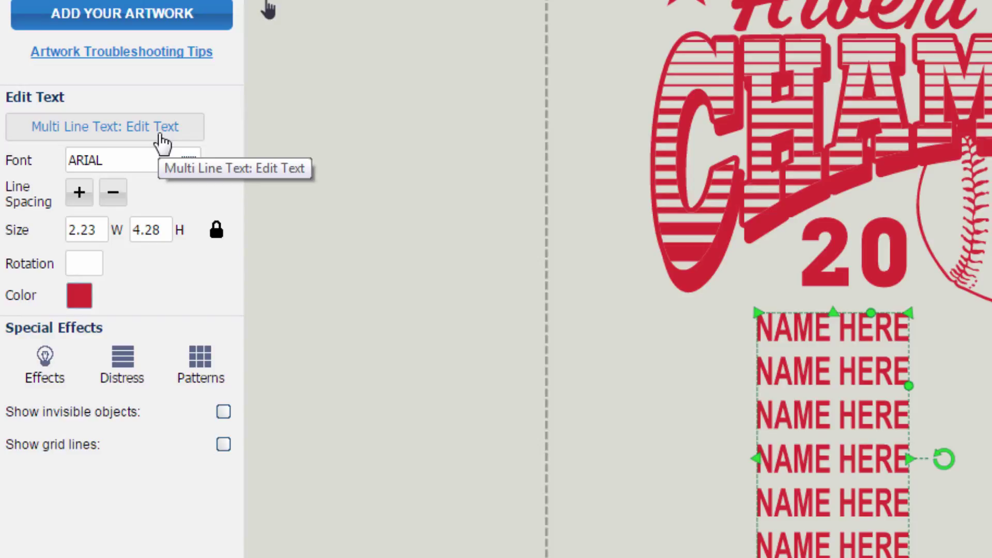
left_click(161, 142)
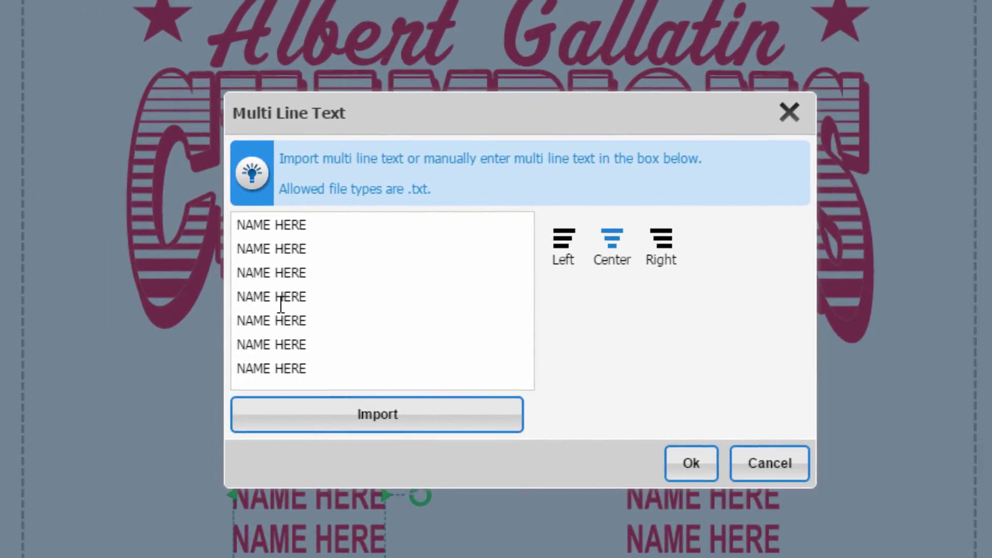
left_click(349, 421)
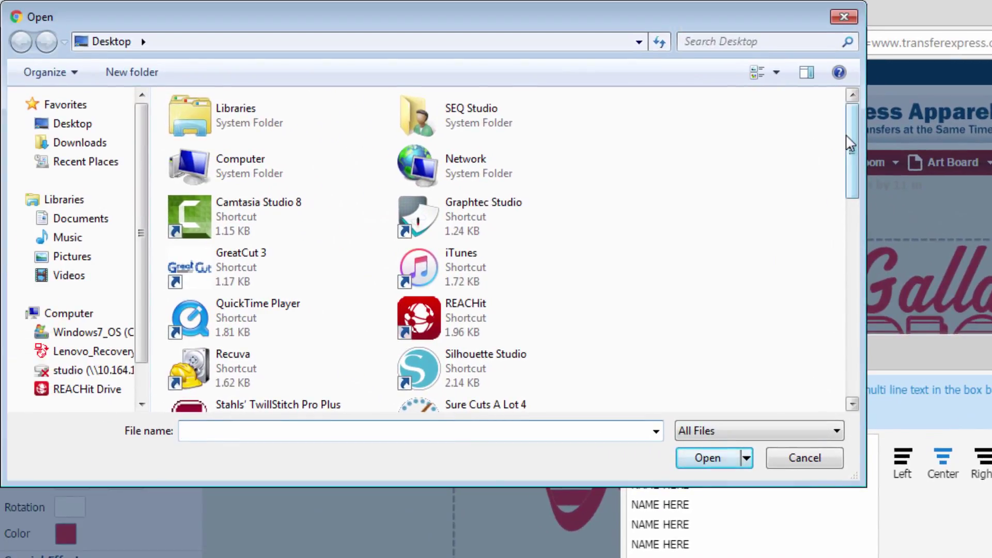
left_click_drag(850, 144, 854, 317)
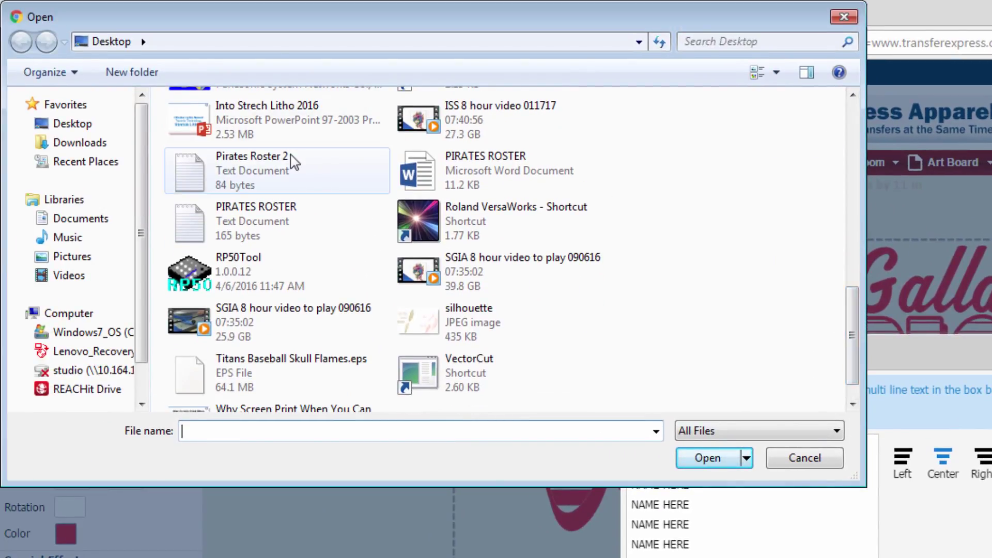
double_click(288, 158)
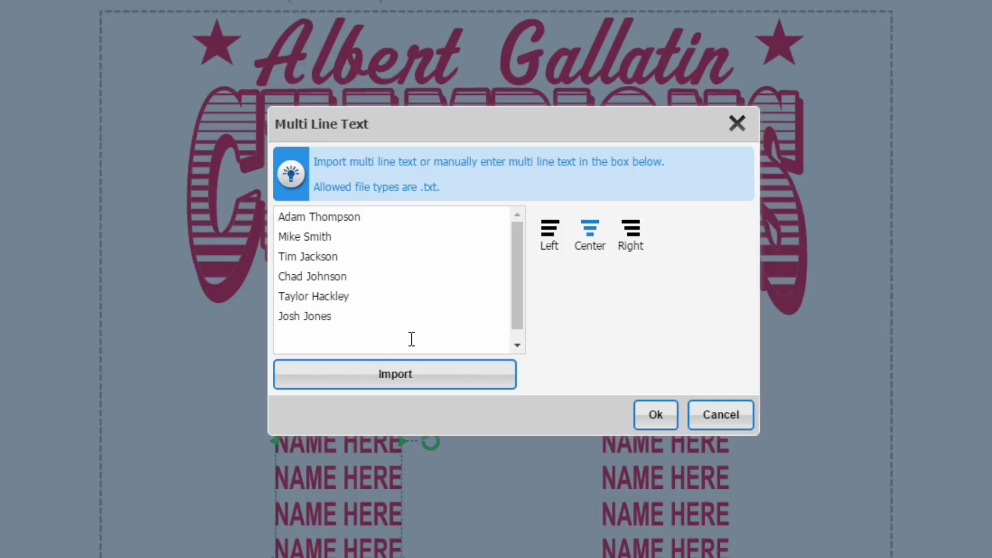
left_click(652, 415)
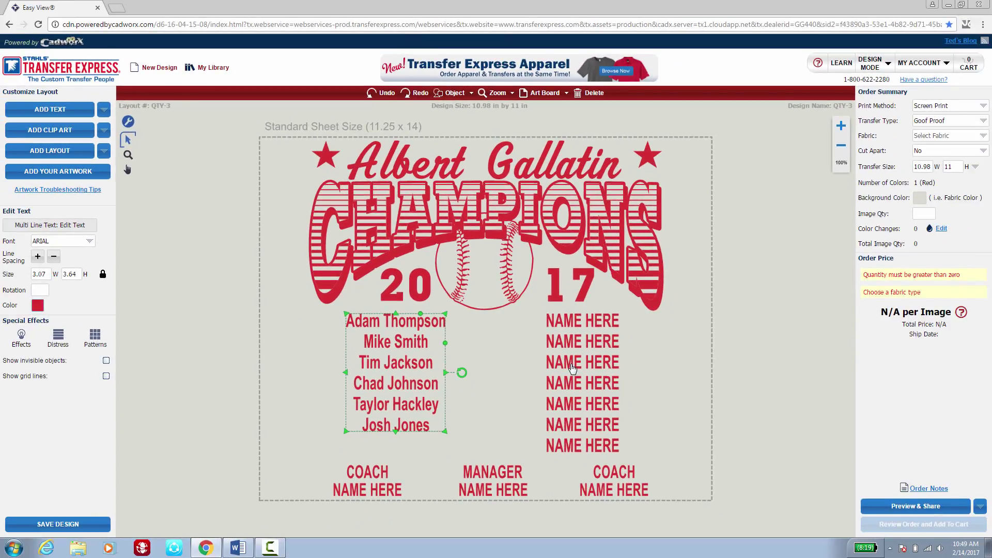
left_click(576, 363)
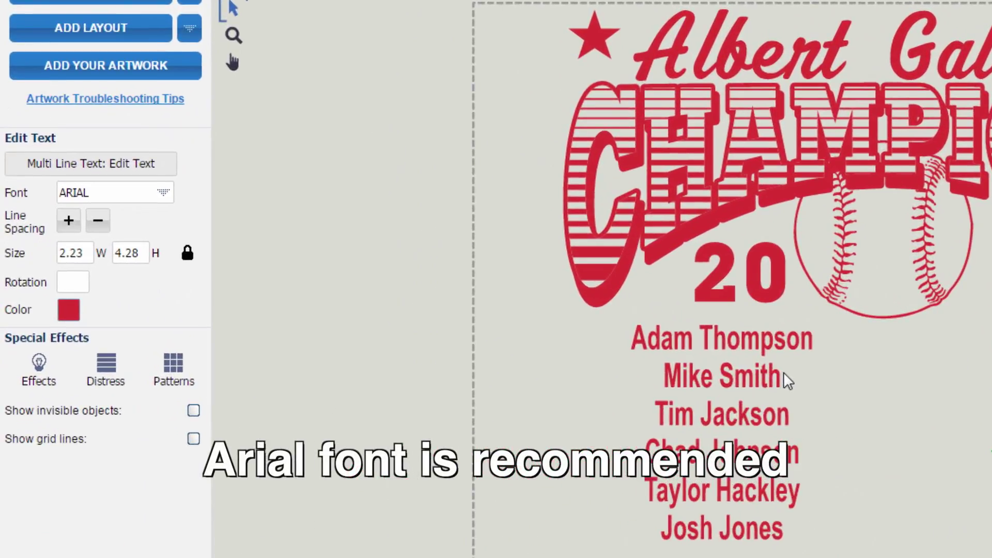
left_click(723, 383)
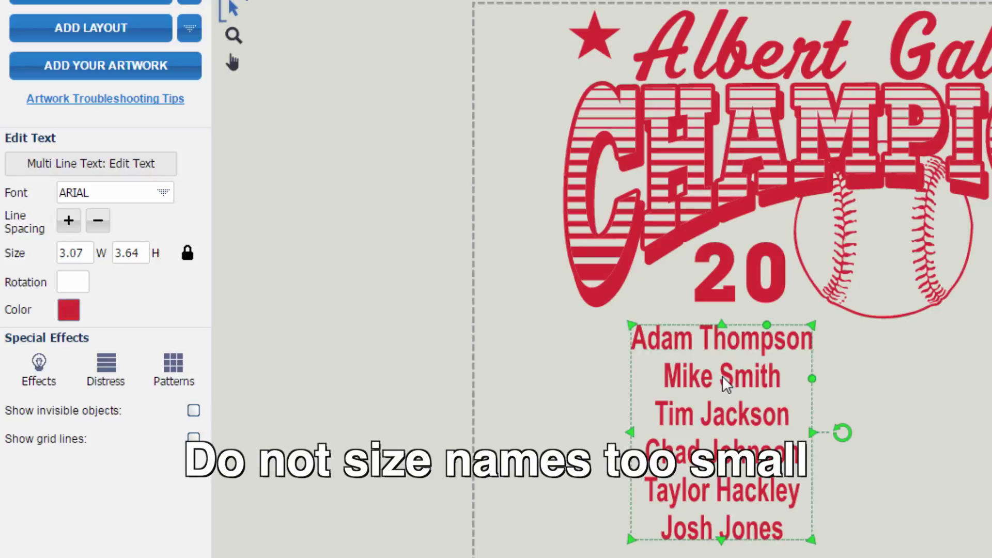